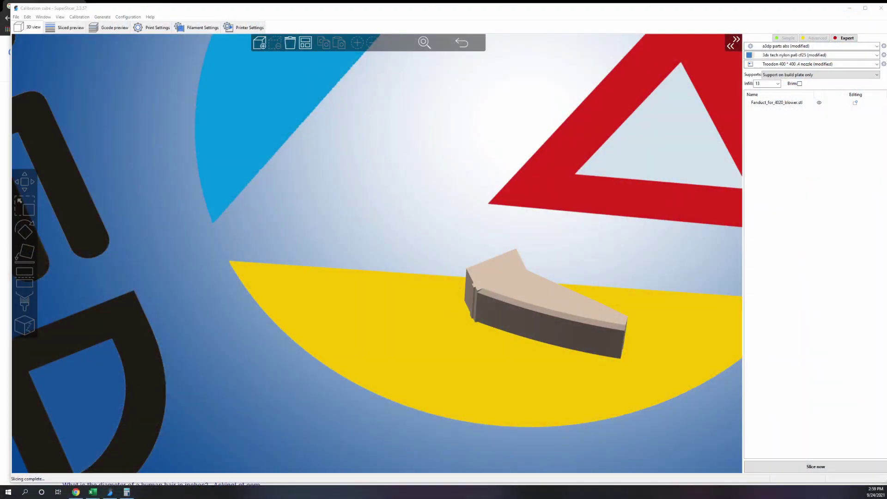
Step: Switch to Chrome's Microstepping myths article showing the holding-torque per microstep table
{"action": "left_click", "coordinate": [75, 492]}
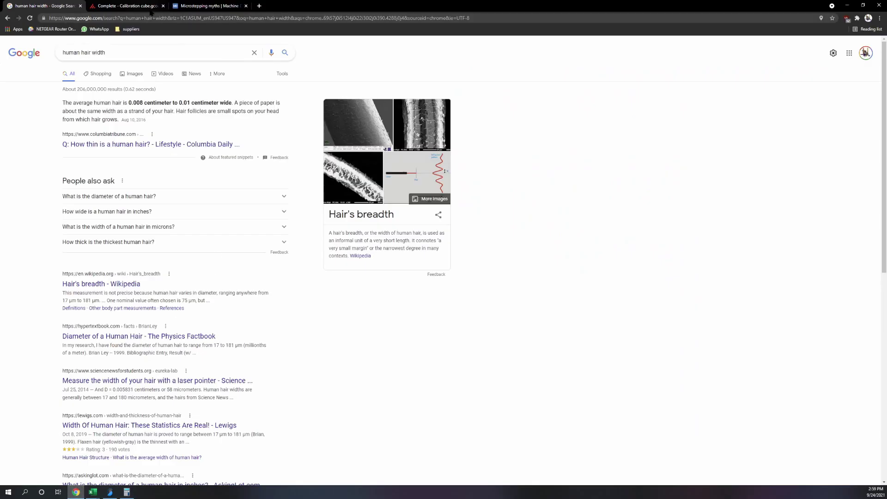
{"action": "left_click", "coordinate": [208, 6]}
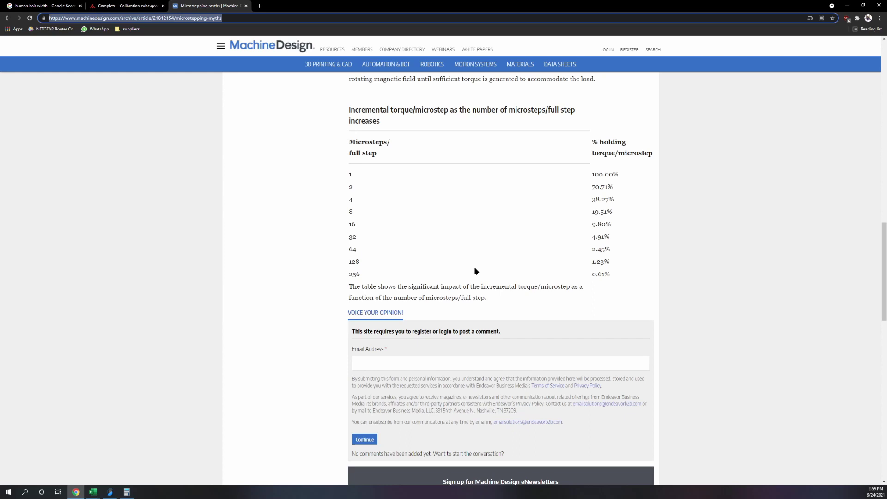
Step: Compute 40 ÷ 200 = 0.2 in Calculator and move it beside the torque table
{"action": "left_click", "coordinate": [127, 492]}
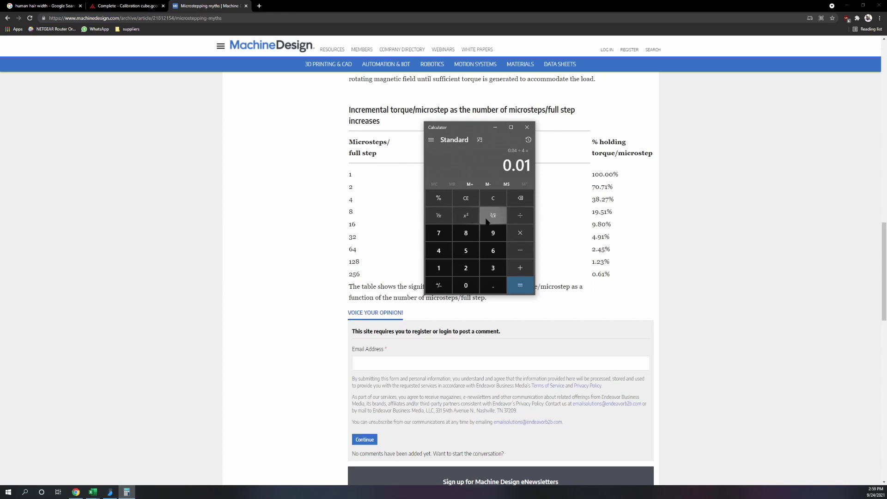
{"action": "left_click", "coordinate": [493, 198]}
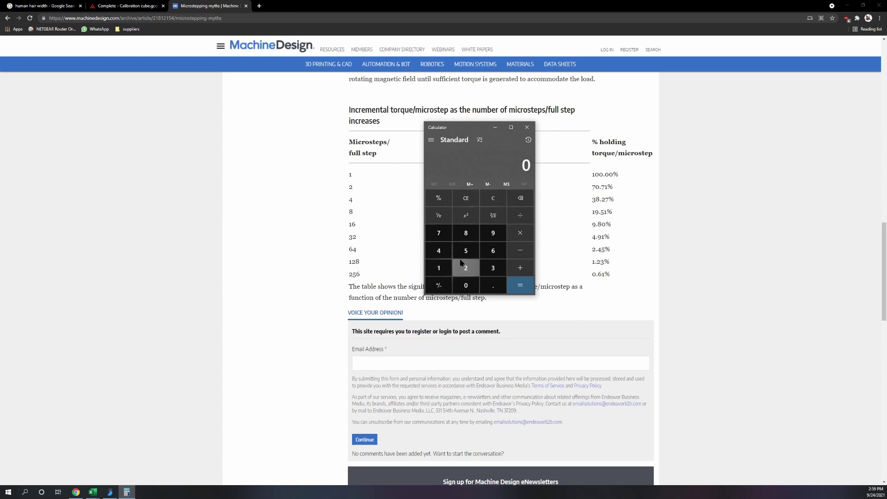
{"action": "left_click", "coordinate": [438, 251]}
{"action": "left_click", "coordinate": [466, 285]}
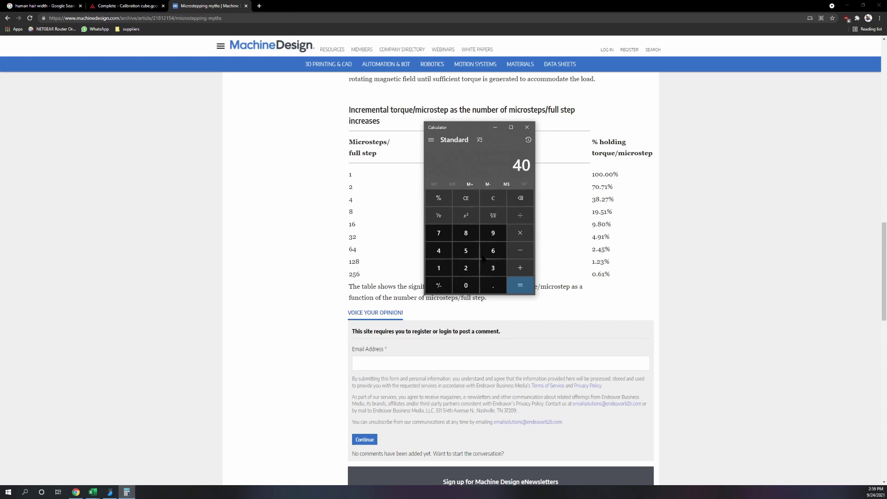
{"action": "left_click", "coordinate": [520, 216]}
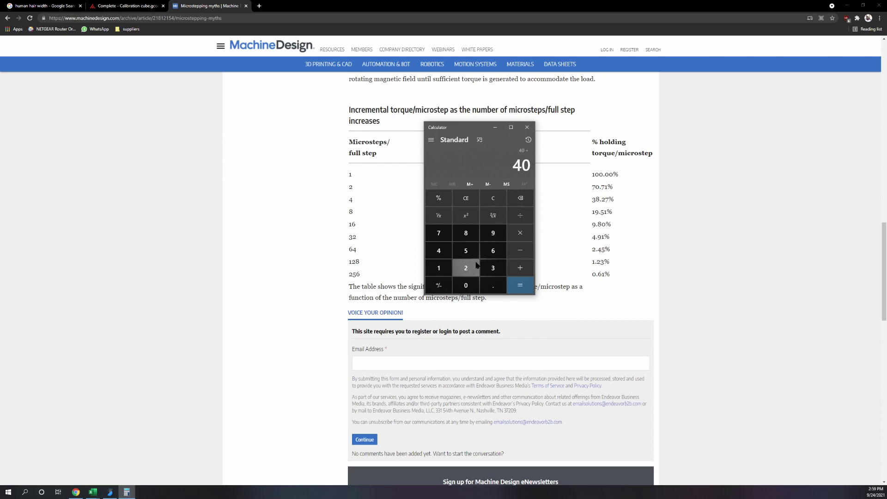
{"action": "left_click", "coordinate": [466, 268]}
{"action": "left_click", "coordinate": [465, 285]}
{"action": "left_click", "coordinate": [466, 285]}
{"action": "left_click", "coordinate": [520, 285]}
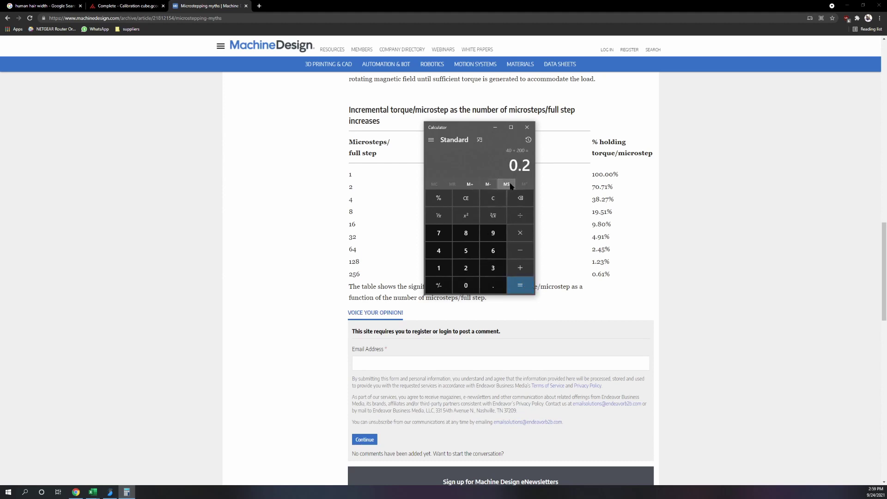
{"action": "left_click_drag", "start_coordinate": [479, 128], "coordinate": [183, 146]}
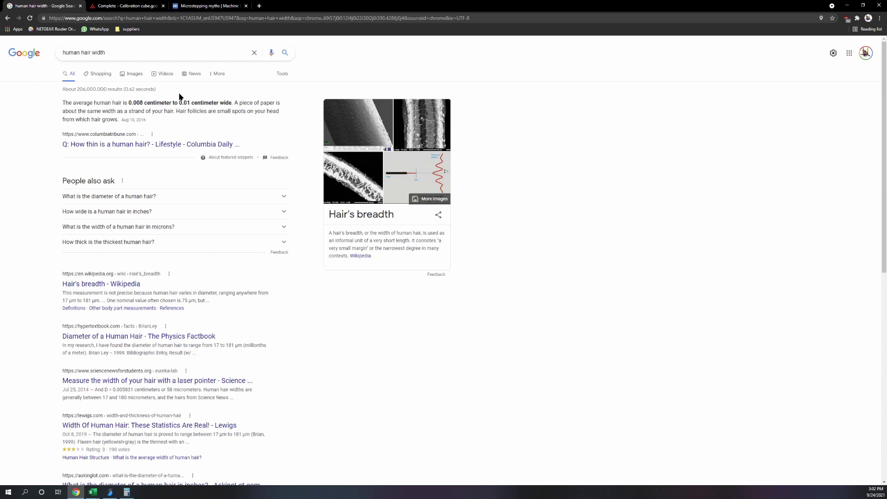
Step: Revisit the microstepping article and Calculator, then return to SuperSlicer's sliced fan duct
{"action": "left_click", "coordinate": [186, 7]}
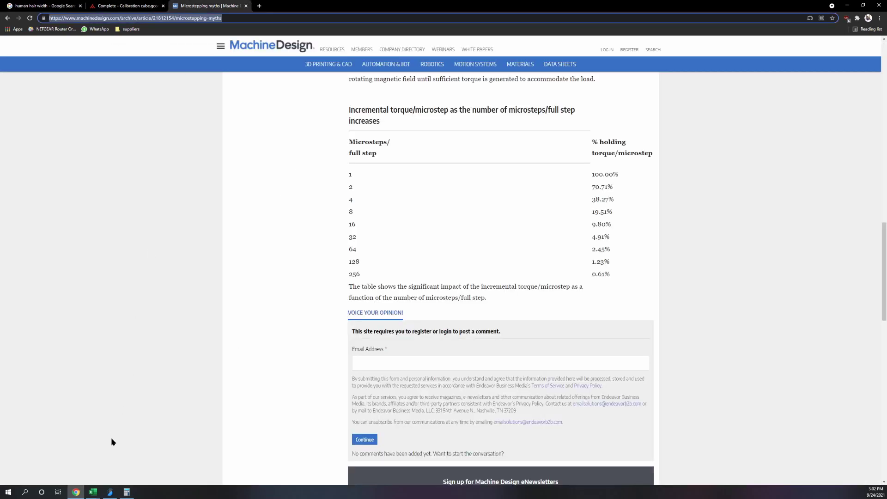
{"action": "left_click", "coordinate": [126, 492]}
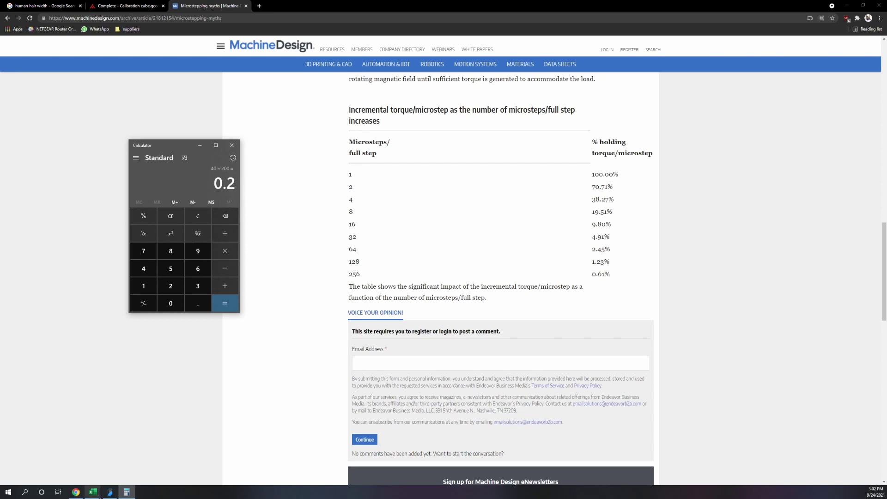
{"action": "left_click", "coordinate": [110, 492]}
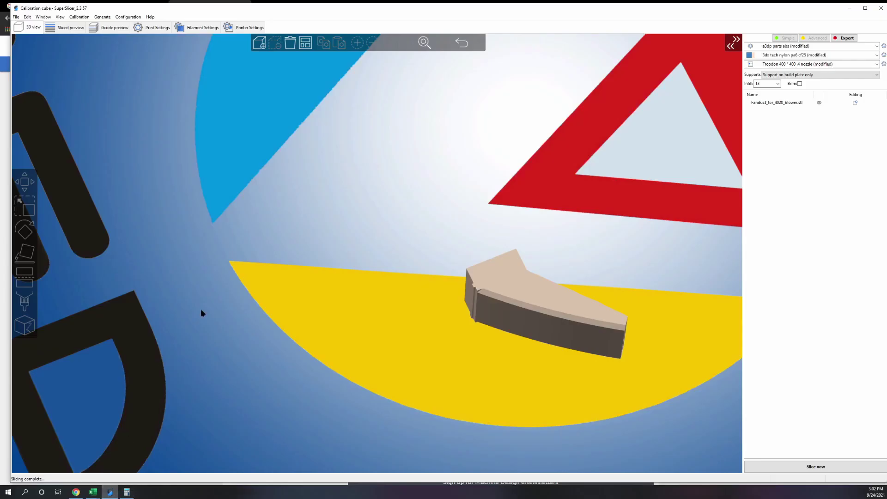
Step: Set the Troodon printer's G-code xyz decimals precision to 2, keeping 5 extruder decimals
{"action": "left_click", "coordinate": [246, 28]}
{"action": "left_click", "coordinate": [217, 240]}
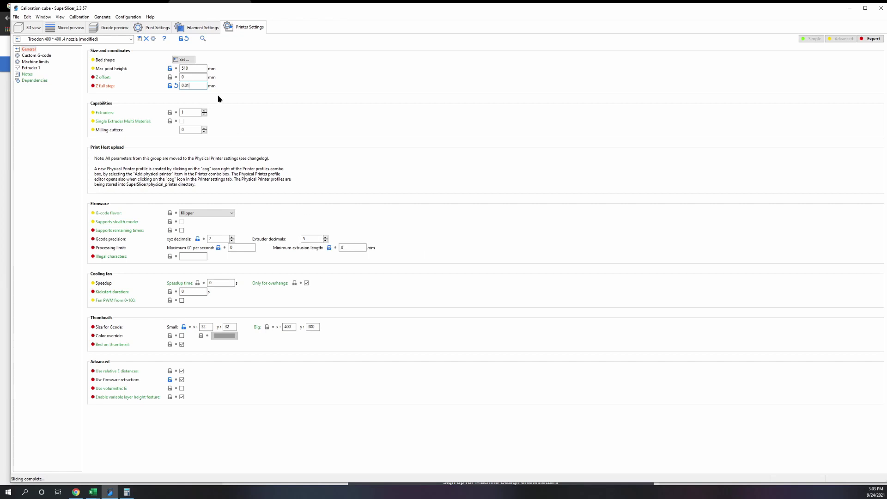
Step: Set 'No perimeters on bridge areas' to Disabled in Print Settings and return to 3D view
{"action": "left_click", "coordinate": [28, 29]}
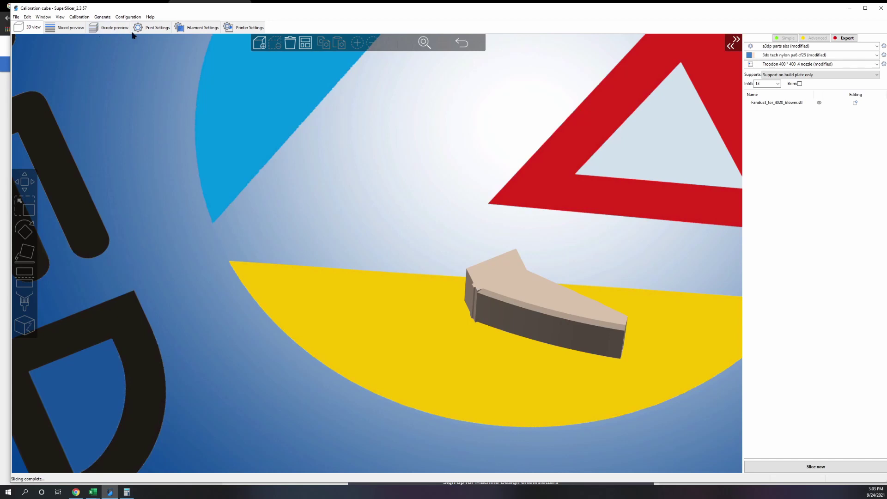
{"action": "left_click", "coordinate": [152, 27]}
{"action": "left_click", "coordinate": [219, 296]}
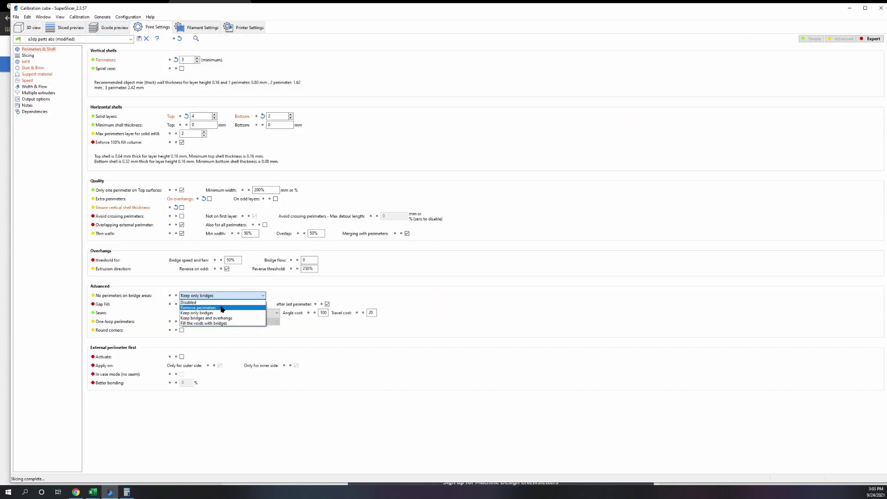
{"action": "left_click", "coordinate": [219, 307]}
{"action": "left_click", "coordinate": [219, 297]}
{"action": "left_click", "coordinate": [219, 308]}
{"action": "left_click", "coordinate": [220, 295]}
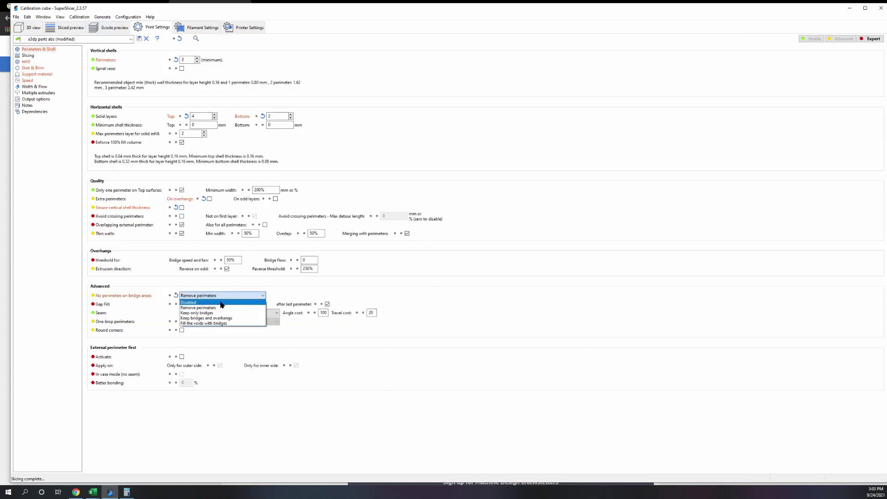
{"action": "left_click", "coordinate": [217, 302]}
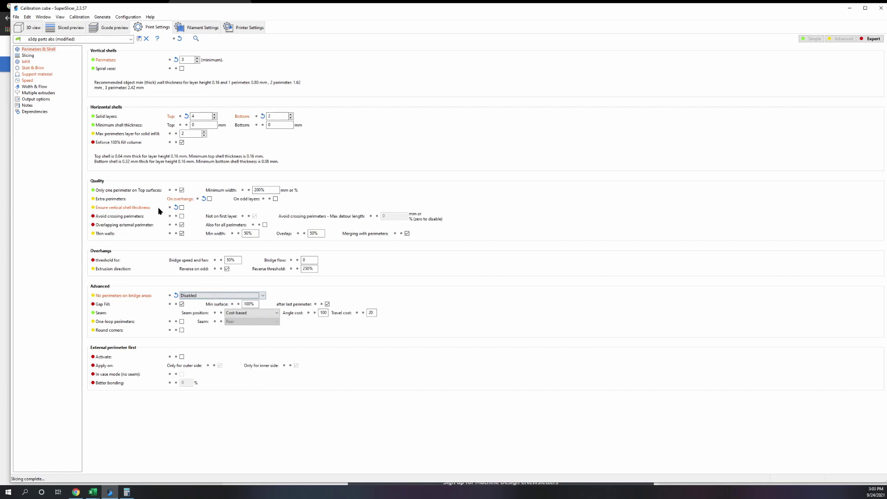
{"action": "left_click", "coordinate": [28, 29]}
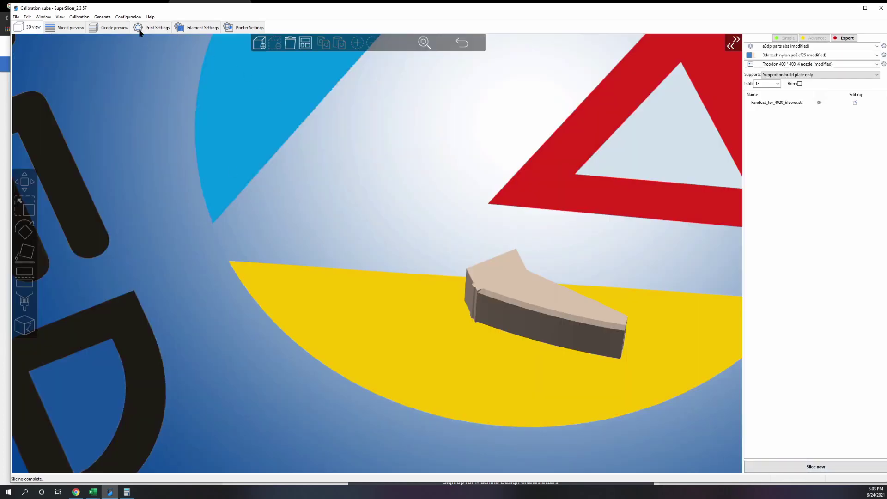
Step: Slice the fan duct and lower the top layer handle to expose bridge and solid infill
{"action": "left_click", "coordinate": [786, 470]}
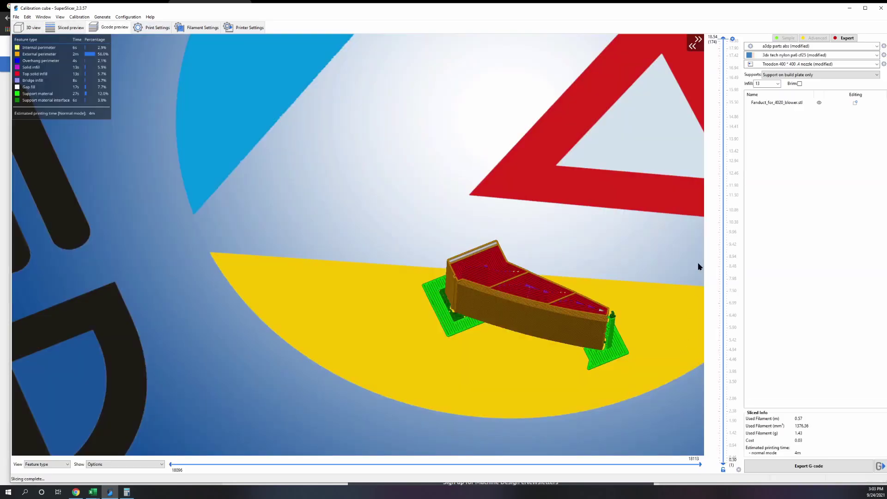
{"action": "mouse_move", "coordinate": [726, 42]}
{"action": "left_mouse_down"}
{"action": "mouse_move", "coordinate": [722, 83]}
{"action": "mouse_move", "coordinate": [718, 49]}
{"action": "left_mouse_up"}
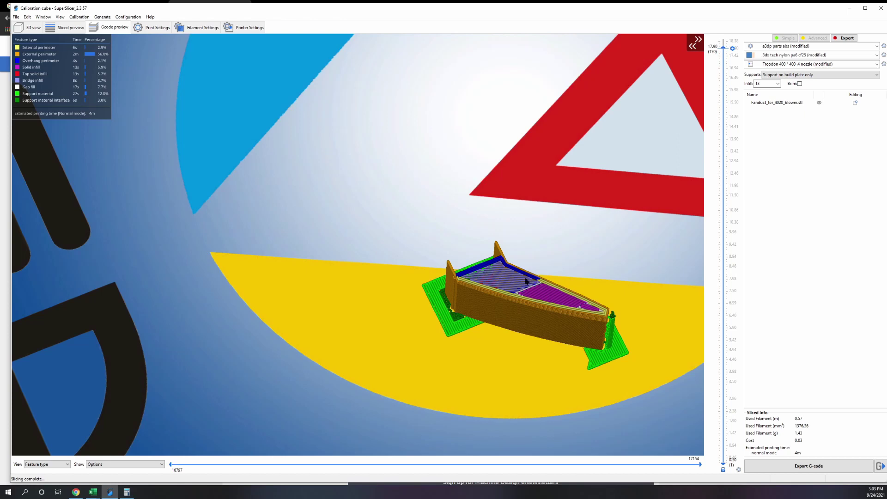
{"action": "left_click_drag", "start_coordinate": [723, 49], "coordinate": [723, 50]}
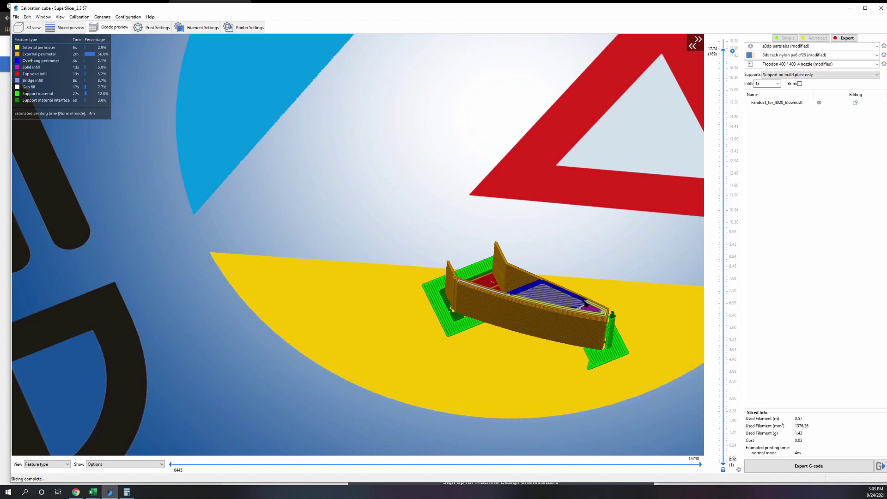
Step: Change 'No perimeters on bridge areas' to Keep only bridges and return to 3D view
{"action": "left_click", "coordinate": [157, 28]}
{"action": "left_click", "coordinate": [219, 297]}
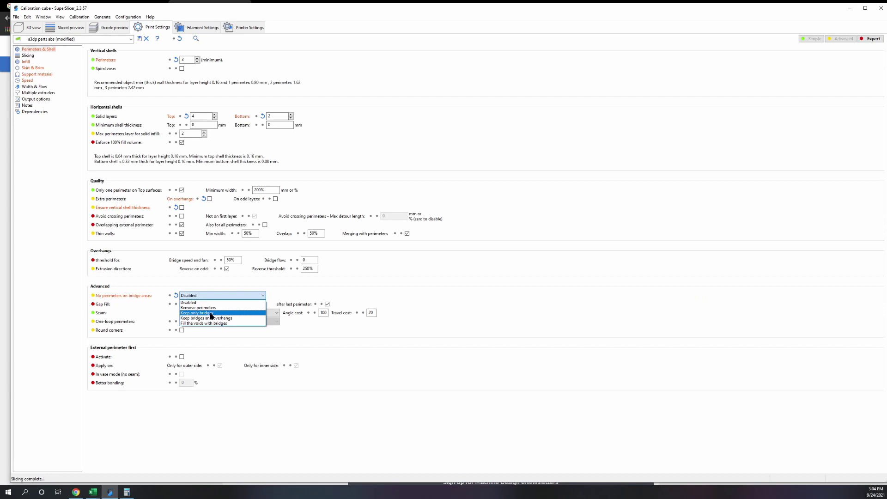
{"action": "left_click", "coordinate": [210, 313]}
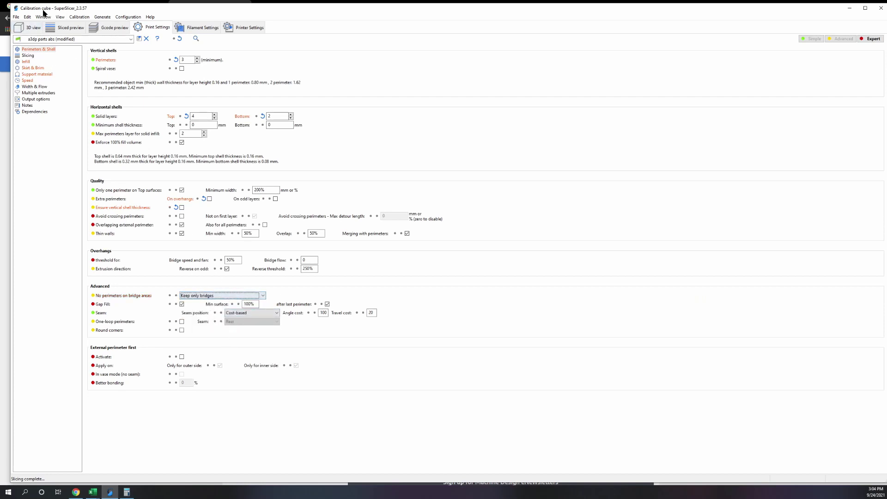
{"action": "left_click", "coordinate": [32, 28]}
Step: Re-slice with Keep only bridges and drag the layer slider to inspect the layers
{"action": "left_click", "coordinate": [770, 466]}
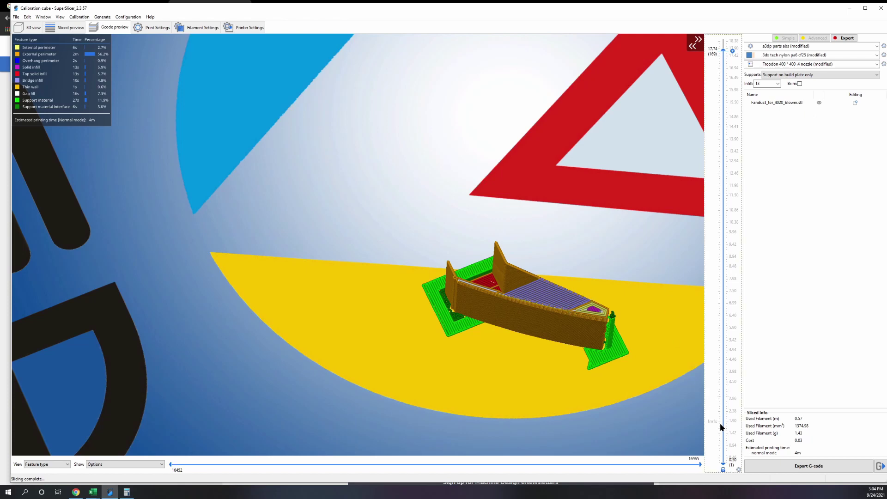
{"action": "left_click_drag", "start_coordinate": [724, 428], "coordinate": [729, 52]}
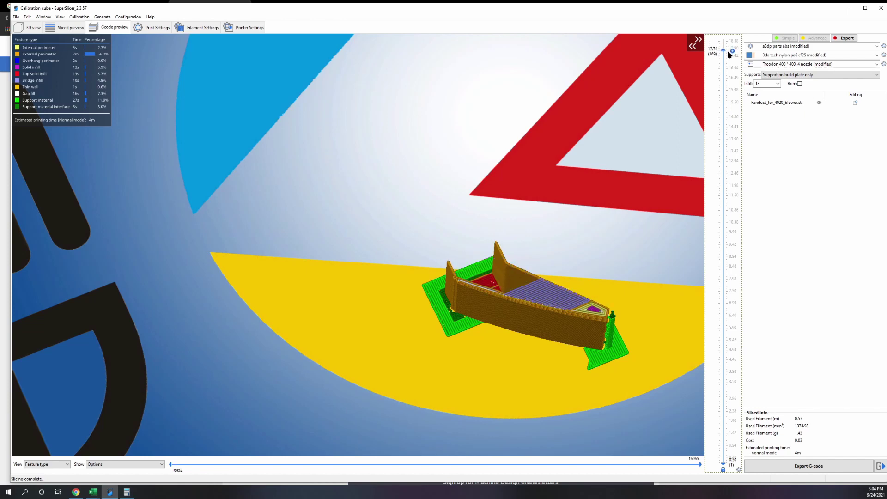